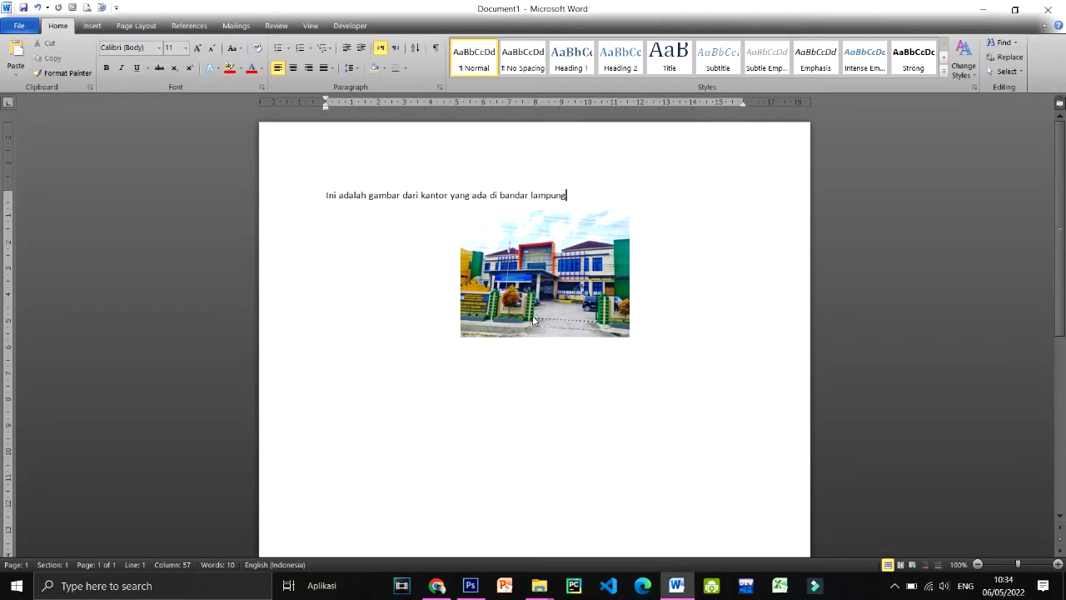
Nudge the office photo down below the text line so it no longer covers 'lampung'.
{"action": "left_click", "coordinate": [621, 292]}
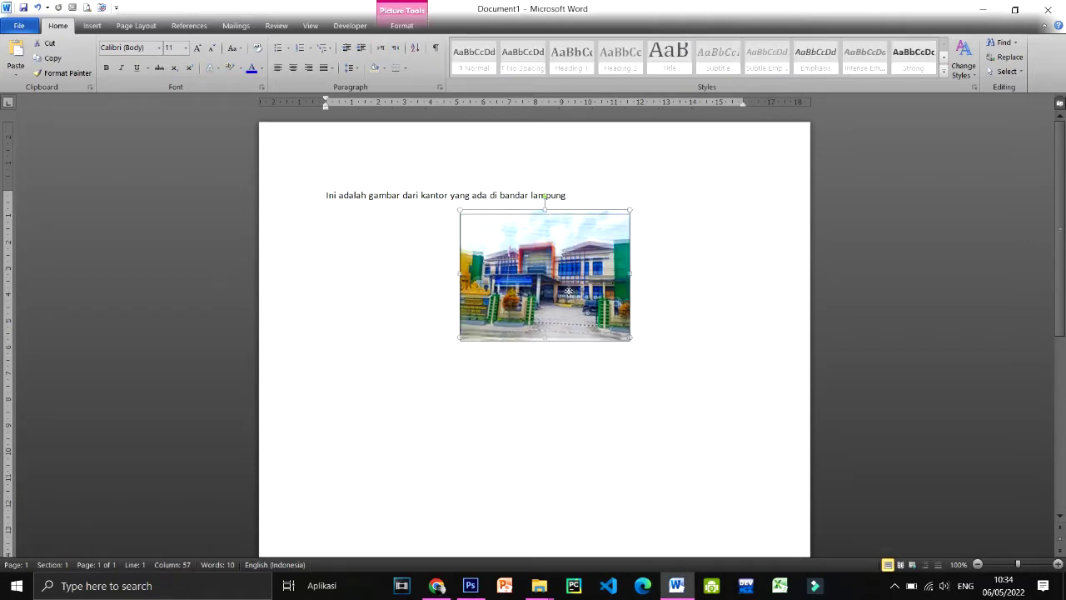
{"action": "left_click_drag", "start_coordinate": [568, 291], "coordinate": [568, 293]}
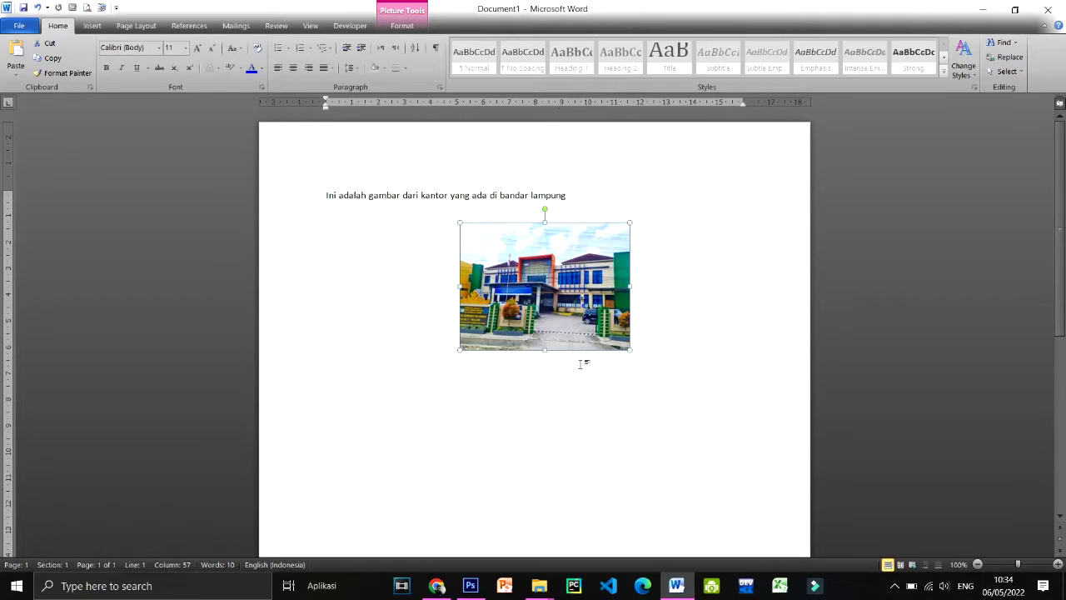
{"action": "left_click", "coordinate": [682, 365]}
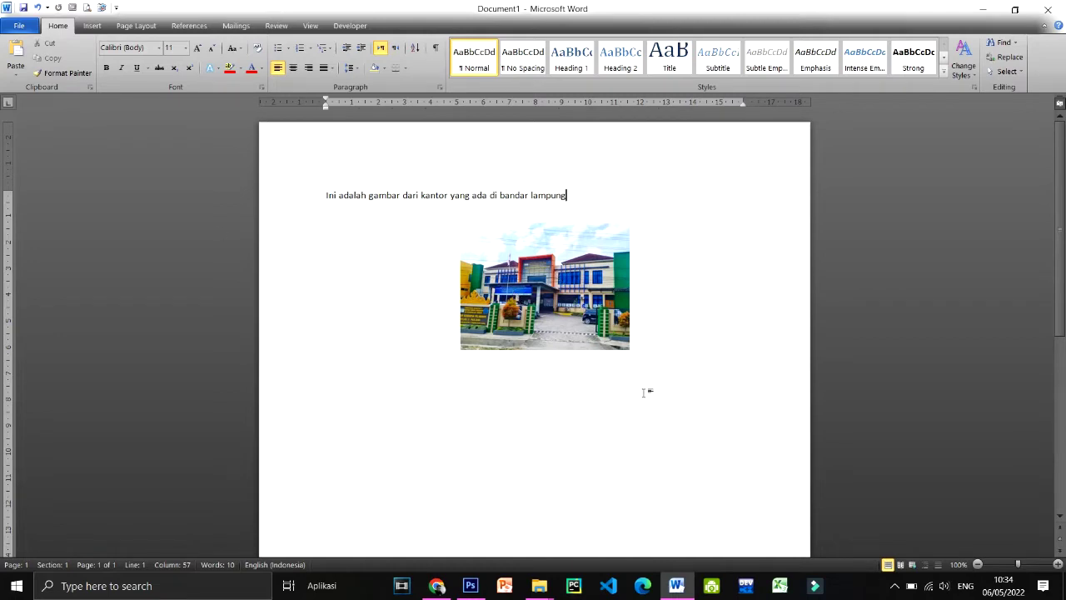
{"action": "scroll", "coordinate": [643, 393], "scroll_direction": "down", "scroll_amount": 3}
{"action": "scroll", "coordinate": [644, 392], "scroll_direction": "up", "scroll_amount": 3}
Caption the photo 'Gambar 1 1' using a newly created 'Gambar 1' label.
{"action": "right_click", "coordinate": [530, 283]}
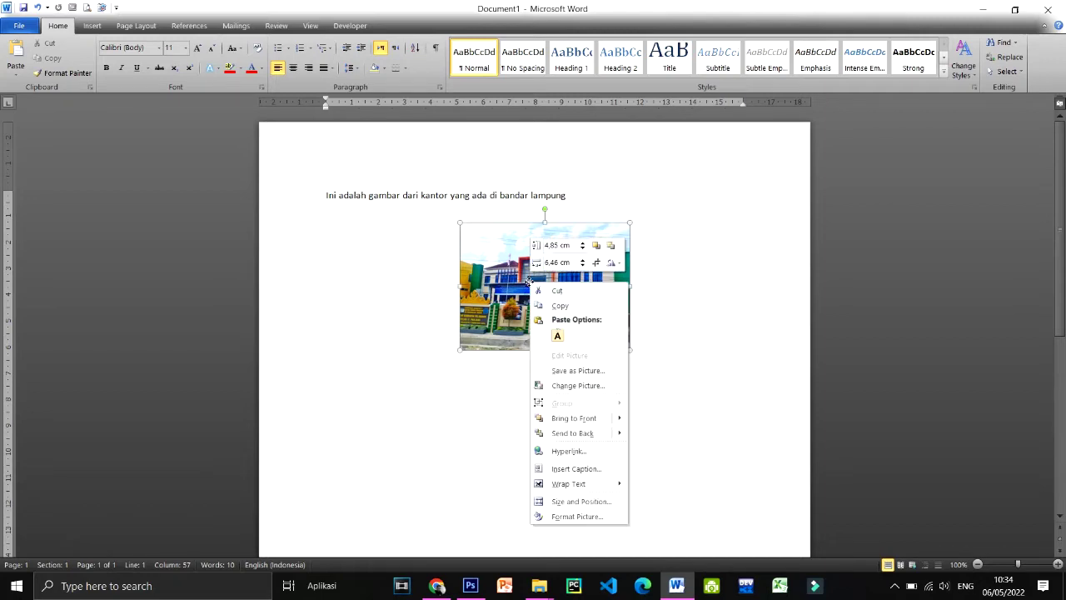
{"action": "left_click", "coordinate": [575, 469]}
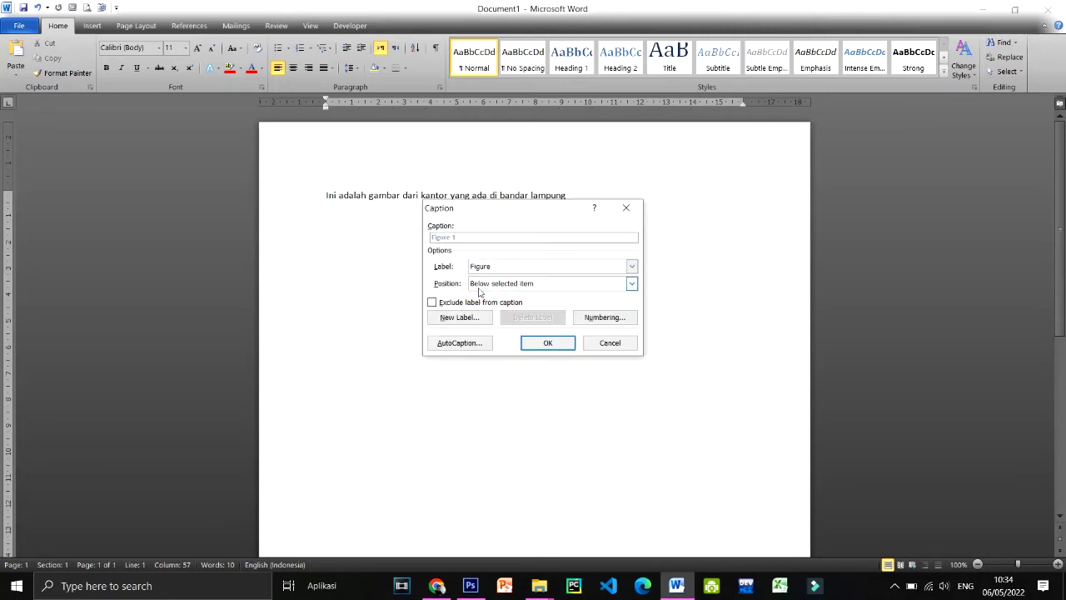
{"action": "left_click", "coordinate": [463, 320]}
{"action": "type", "text": "Gambar 1"}
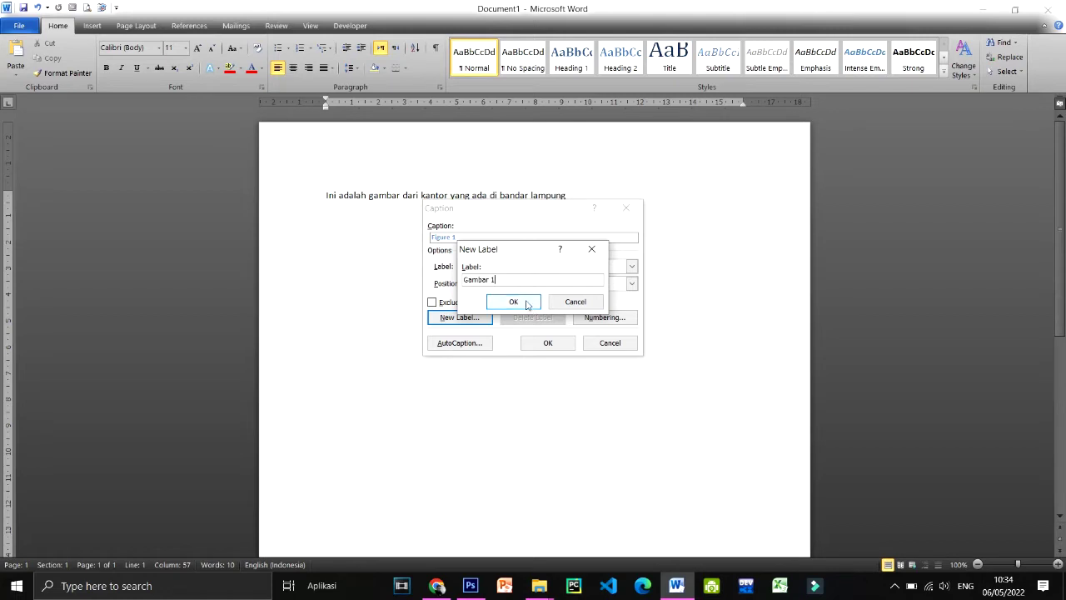
{"action": "left_click", "coordinate": [522, 302]}
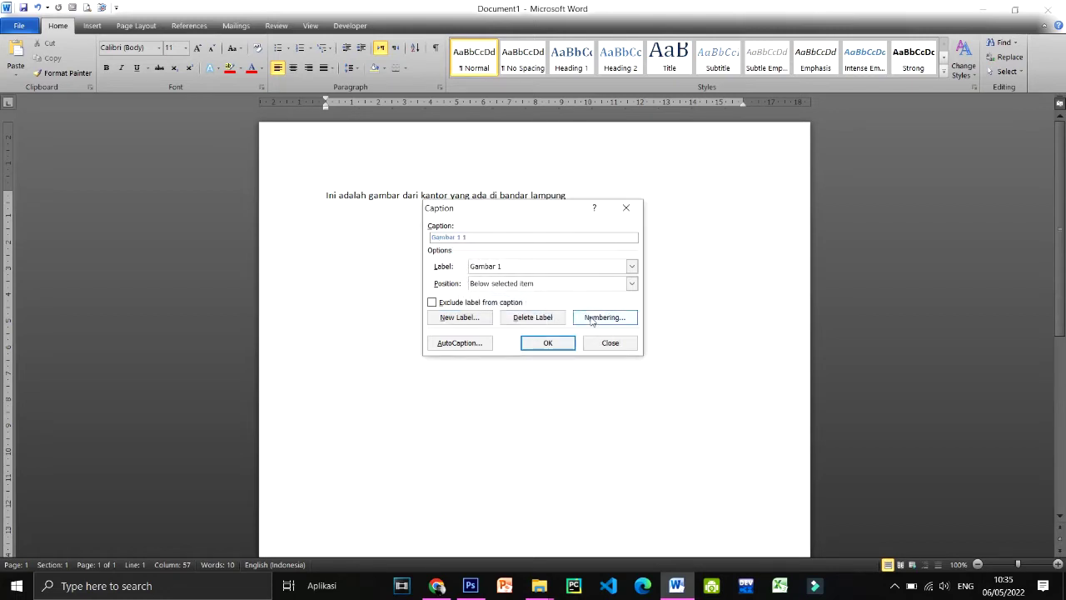
{"action": "left_click", "coordinate": [548, 344]}
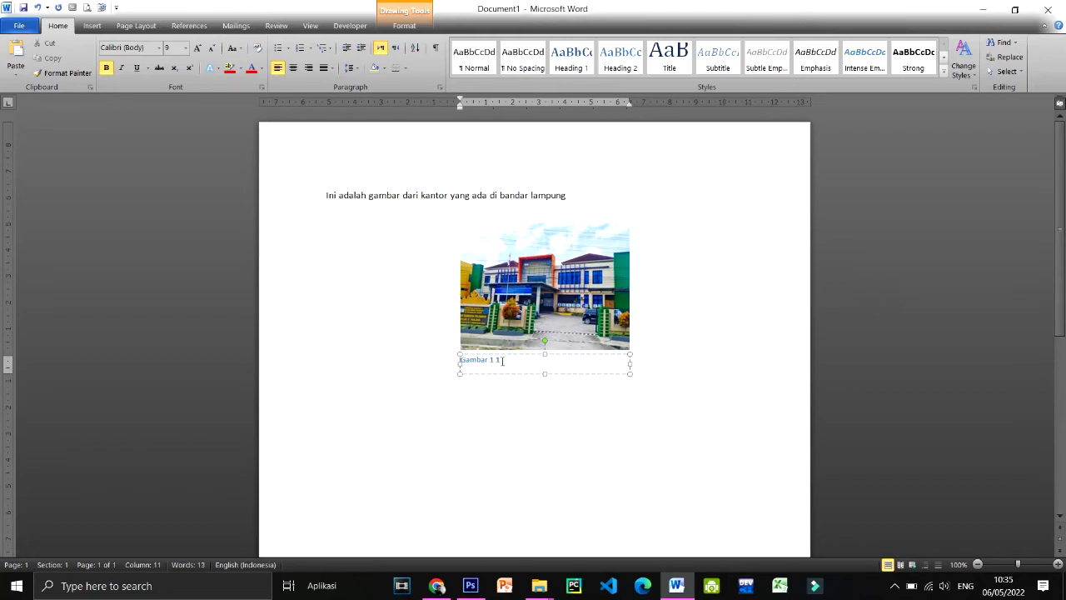
Select the 'Gambar 1 1' caption text and change its font colour to black.
{"action": "double_click", "coordinate": [501, 360]}
{"action": "type", "text": "sjdb"}
{"action": "type", "text": "sab"}
{"action": "left_click", "coordinate": [542, 398]}
{"action": "left_click", "coordinate": [511, 364]}
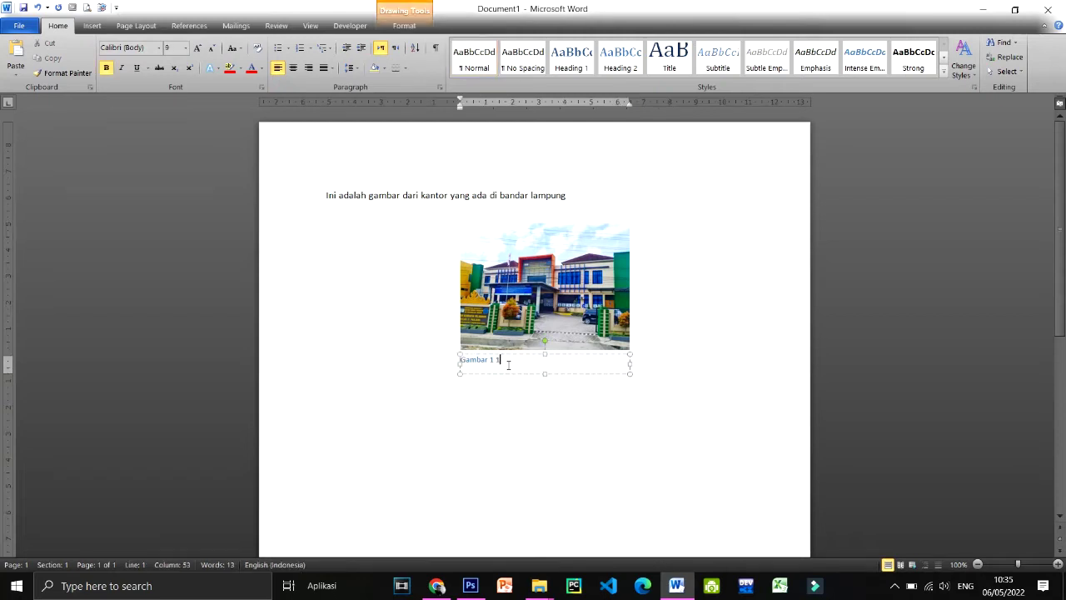
{"action": "left_click", "coordinate": [500, 376]}
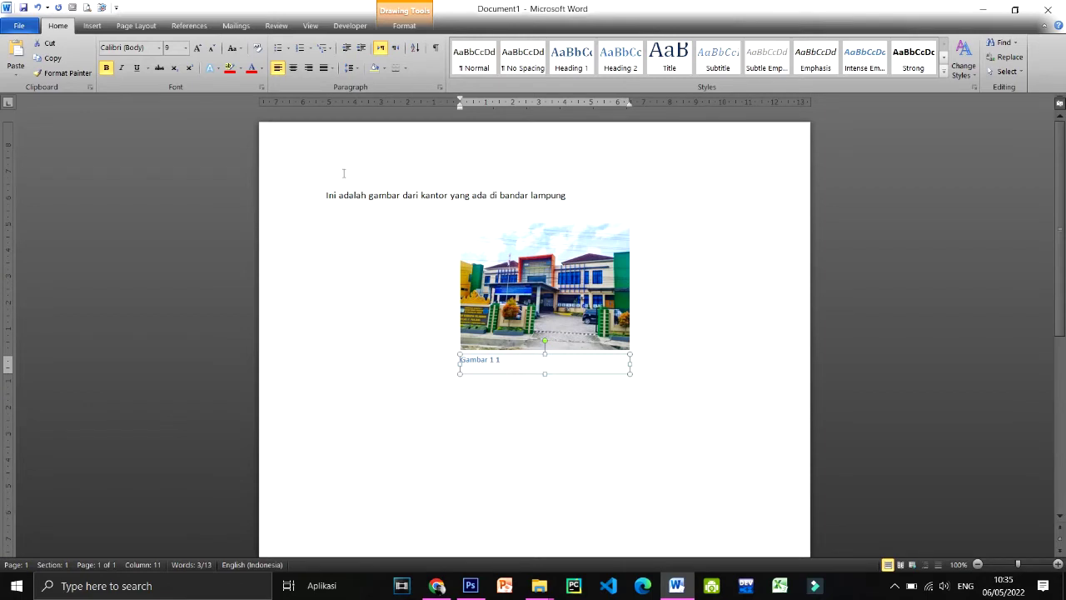
{"action": "left_click", "coordinate": [261, 70]}
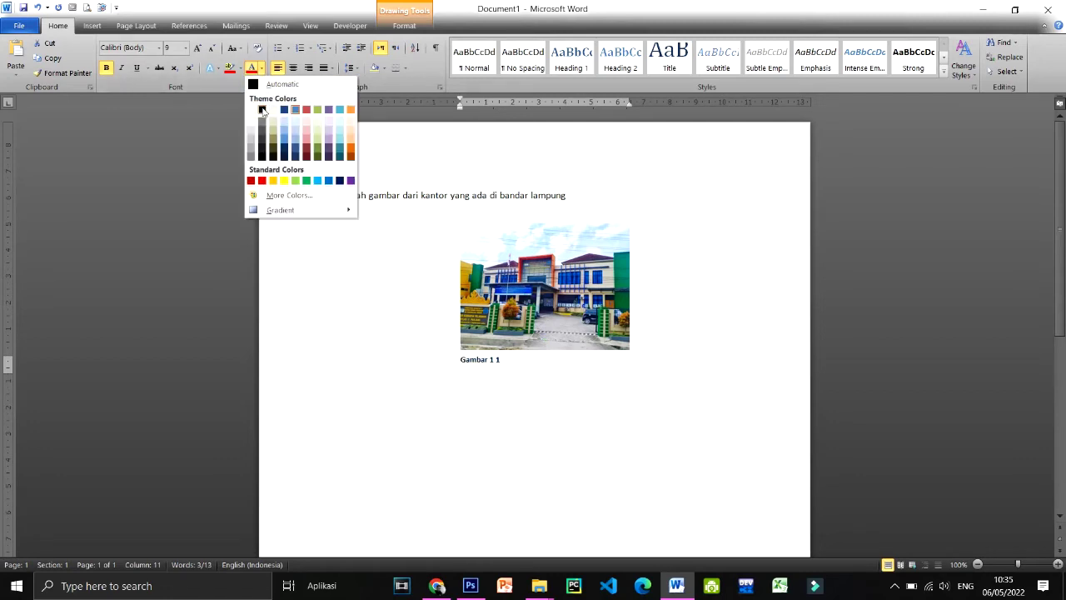
{"action": "left_click", "coordinate": [262, 109]}
Centre the caption beneath the photo with Ctrl+E.
{"action": "left_click", "coordinate": [530, 363]}
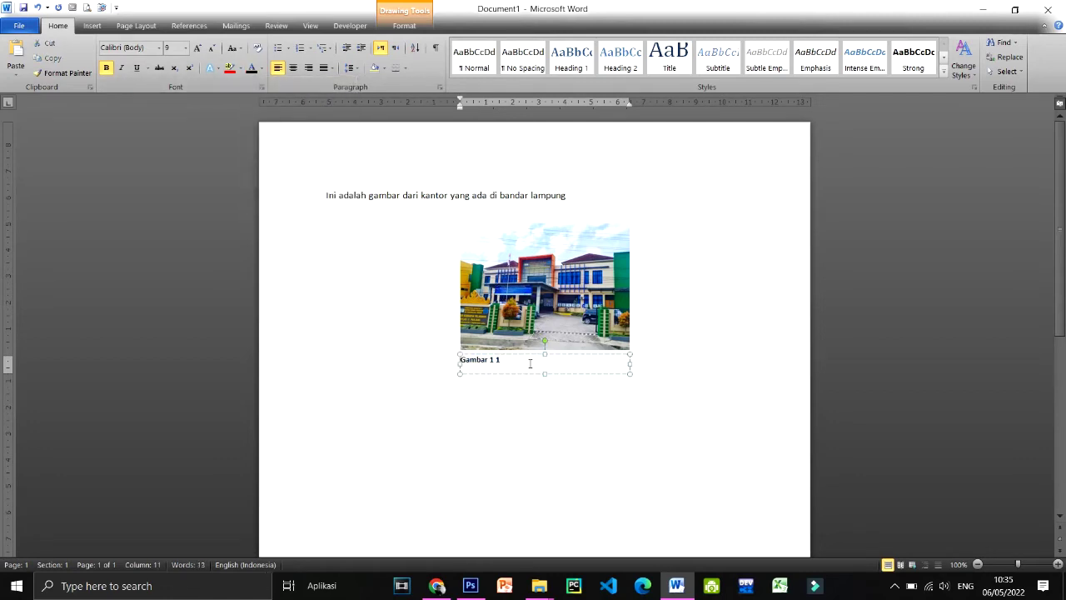
{"action": "key", "text": "ctrl+e"}
{"action": "left_click", "coordinate": [563, 437]}
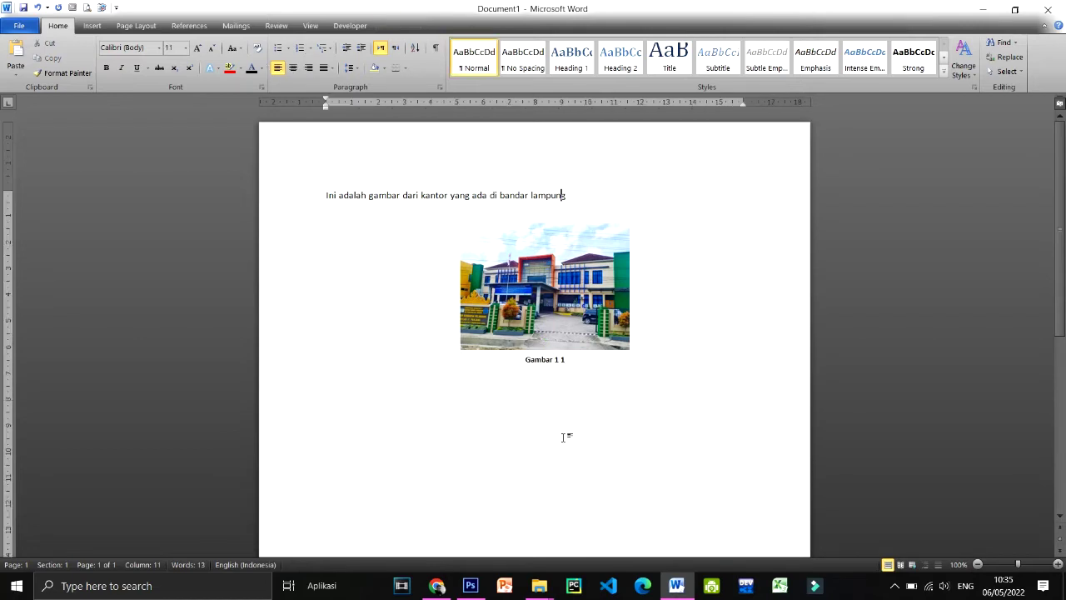
Add the centred heading 'DAFTAR GAMBAR' at the top of page 2.
{"action": "scroll", "coordinate": [563, 437], "scroll_direction": "down", "scroll_amount": 2}
{"action": "scroll", "coordinate": [563, 437], "scroll_direction": "up", "scroll_amount": 1}
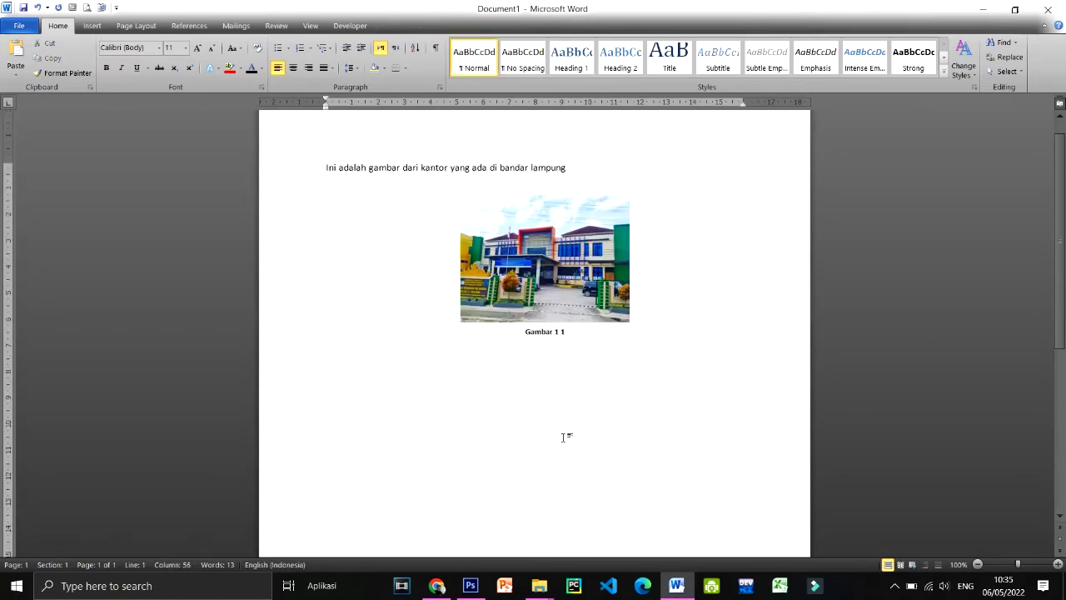
{"action": "scroll", "coordinate": [563, 436], "scroll_direction": "up", "scroll_amount": 1}
{"action": "scroll", "coordinate": [601, 309], "scroll_direction": "down", "scroll_amount": 6}
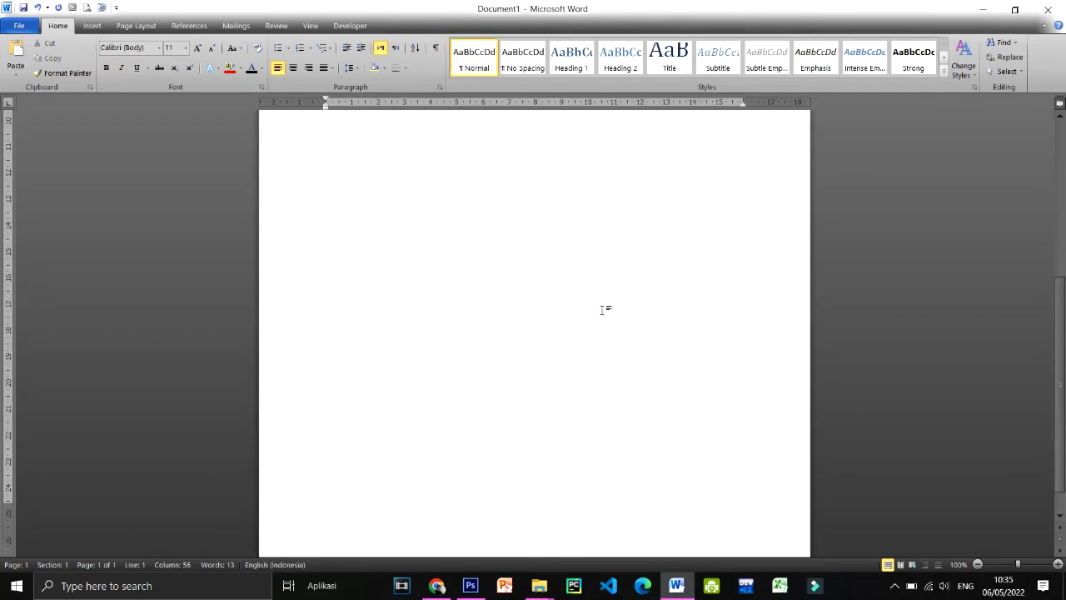
{"action": "scroll", "coordinate": [602, 309], "scroll_direction": "up", "scroll_amount": 6}
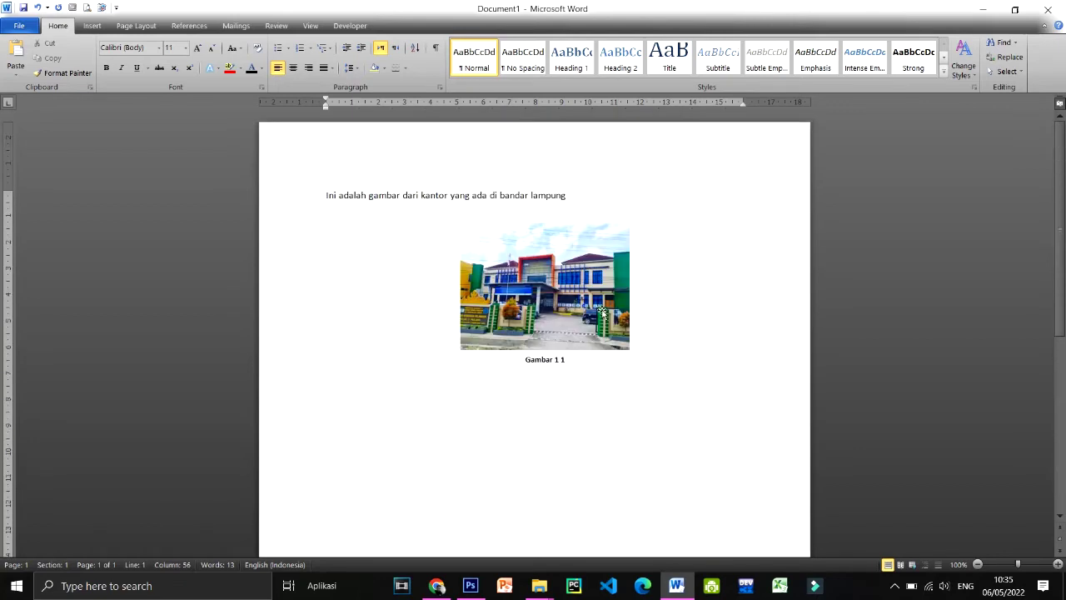
{"action": "left_click", "coordinate": [379, 404]}
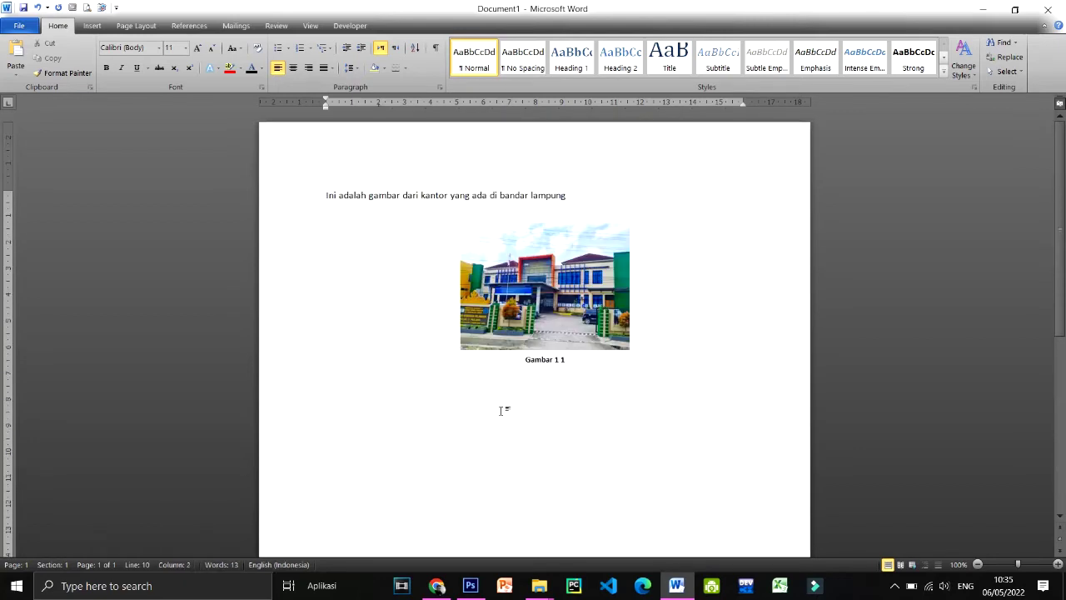
{"action": "scroll", "coordinate": [501, 410], "scroll_direction": "down", "scroll_amount": 6}
{"action": "scroll", "coordinate": [625, 341], "scroll_direction": "down", "scroll_amount": 3}
{"action": "scroll", "coordinate": [626, 341], "scroll_direction": "down", "scroll_amount": 2}
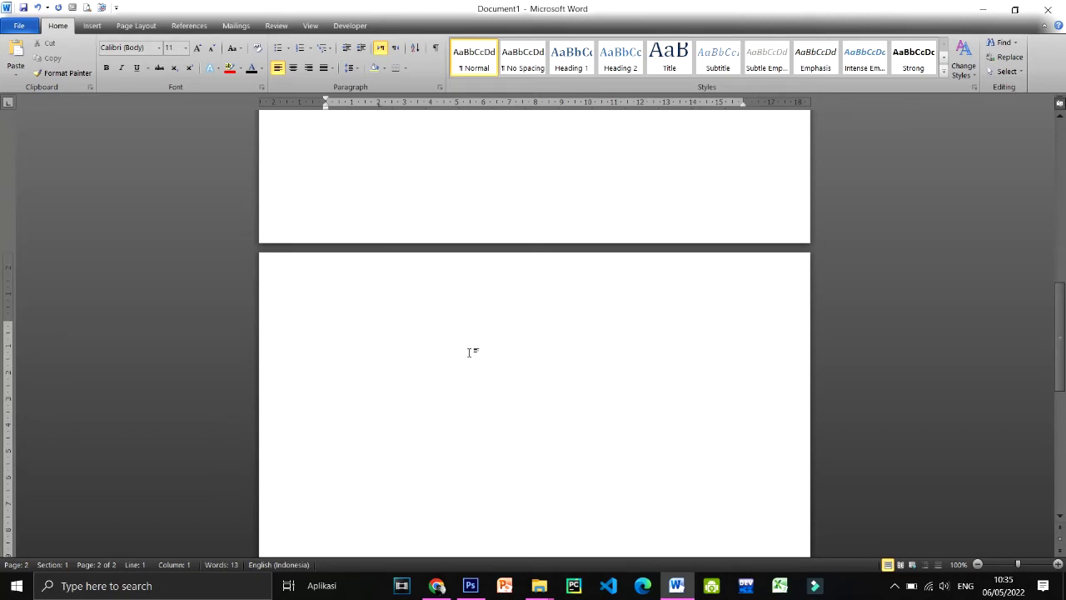
{"action": "key", "text": "ctrl+e"}
{"action": "type", "text": "DAFTA"}
{"action": "type", "text": "R GAMBAR"}
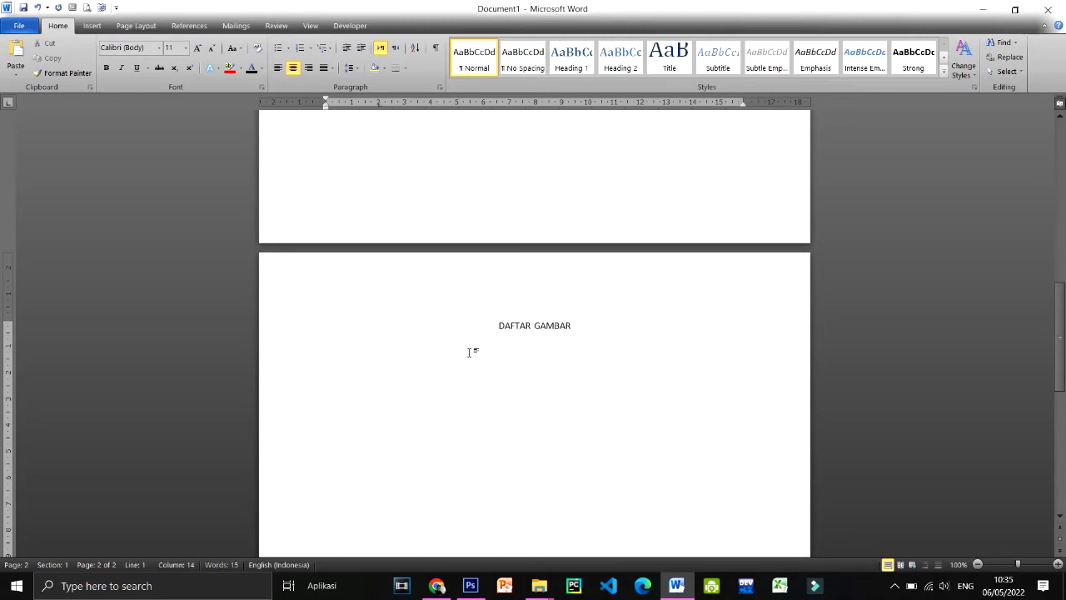
Start an empty left-aligned line below the DAFTAR GAMBAR heading.
{"action": "double_click", "coordinate": [470, 353]}
{"action": "scroll", "coordinate": [463, 380], "scroll_direction": "up", "scroll_amount": 8}
{"action": "scroll", "coordinate": [463, 381], "scroll_direction": "up", "scroll_amount": 8}
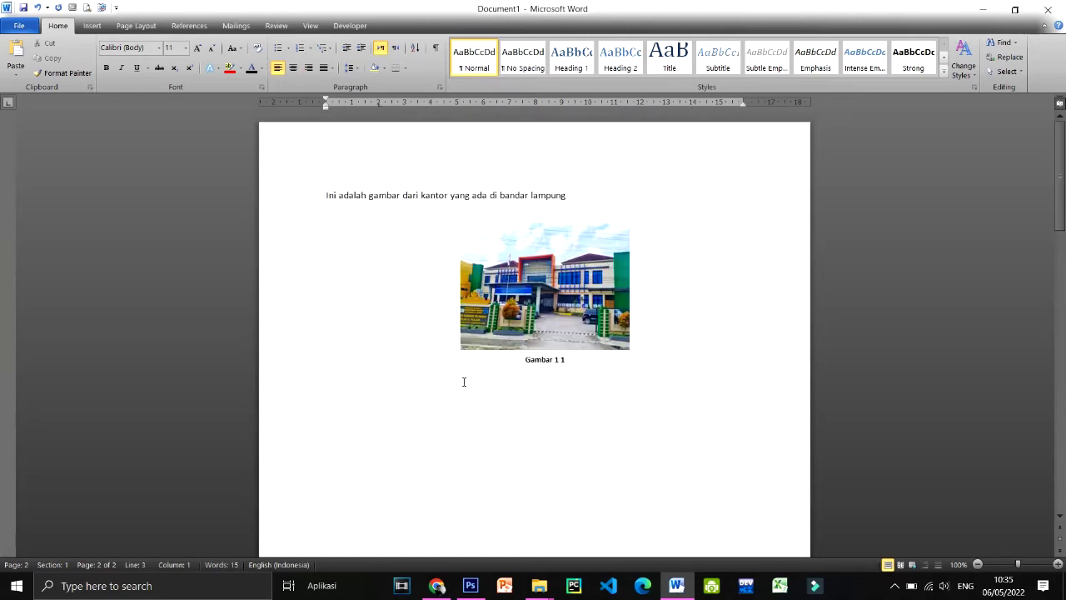
{"action": "scroll", "coordinate": [463, 380], "scroll_direction": "down", "scroll_amount": 9}
{"action": "scroll", "coordinate": [463, 381], "scroll_direction": "down", "scroll_amount": 4}
{"action": "scroll", "coordinate": [464, 382], "scroll_direction": "down", "scroll_amount": 1}
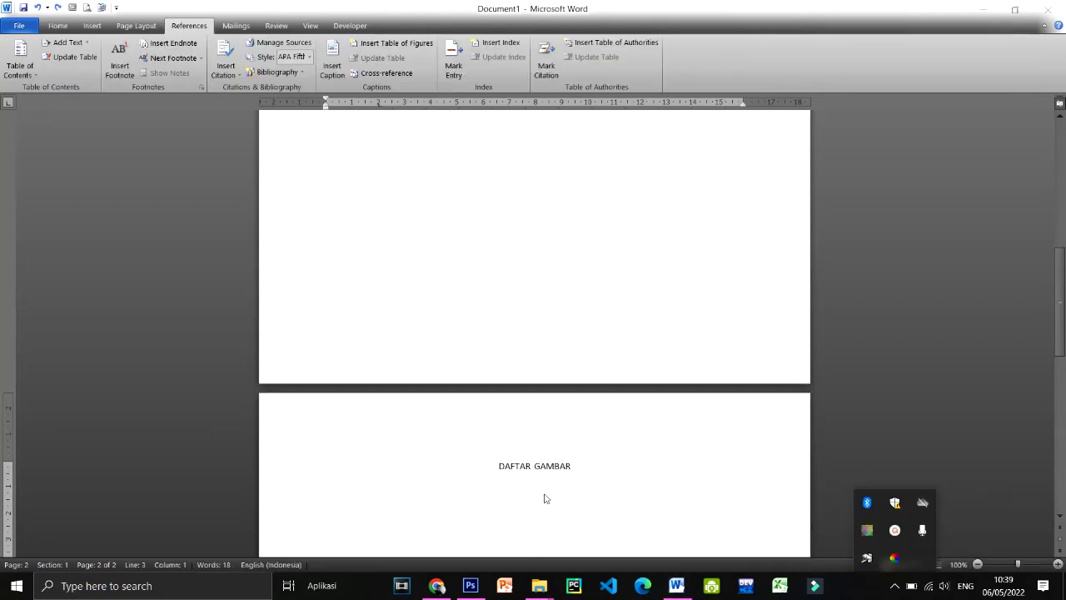
Insert a table of figures with caption label 'Gambar 1' under the DAFTAR GAMBAR heading.
{"action": "left_click", "coordinate": [546, 498]}
{"action": "scroll", "coordinate": [384, 455], "scroll_direction": "down", "scroll_amount": 1}
{"action": "scroll", "coordinate": [375, 435], "scroll_direction": "down", "scroll_amount": 1}
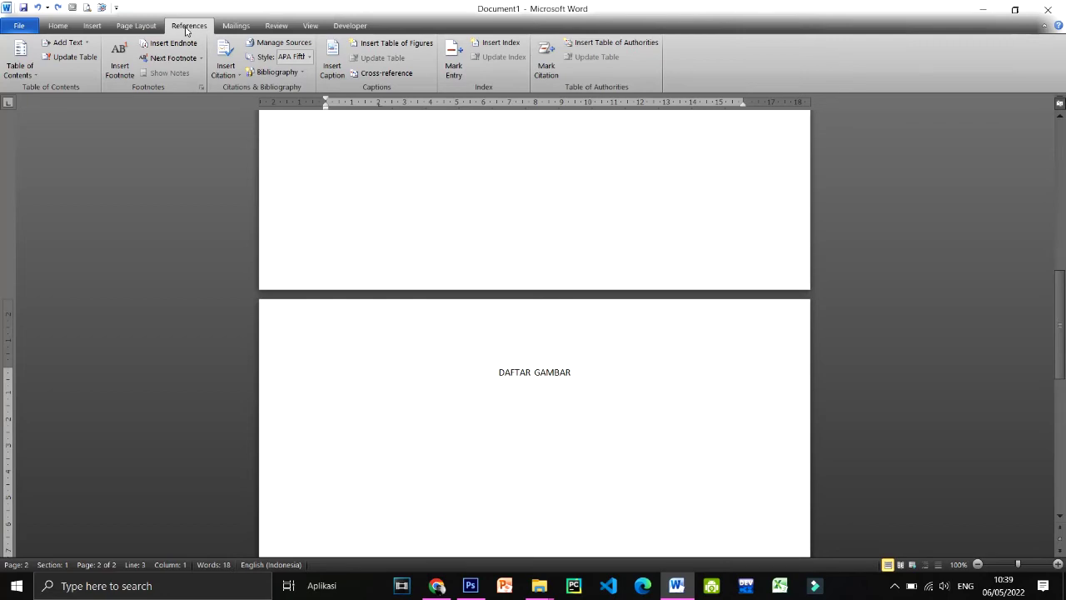
{"action": "left_click", "coordinate": [388, 45]}
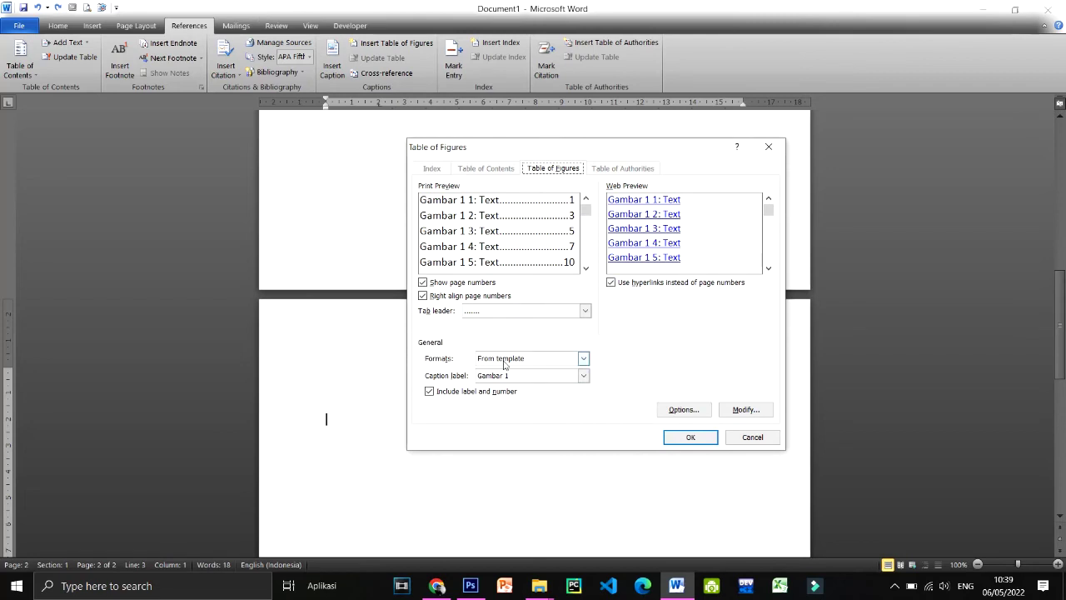
{"action": "left_click", "coordinate": [584, 377]}
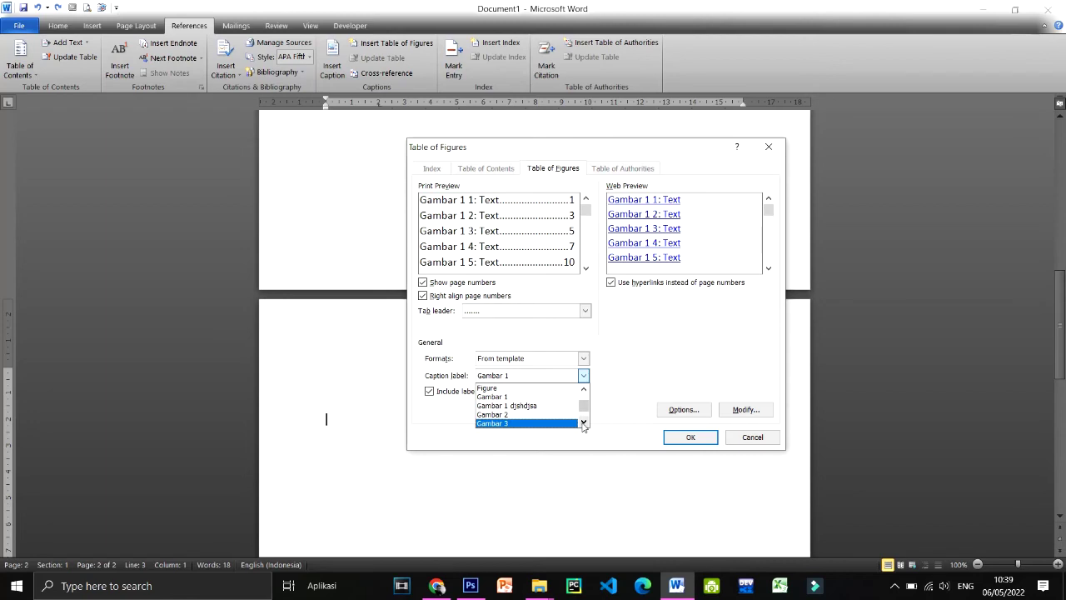
{"action": "scroll", "coordinate": [584, 408], "scroll_direction": "up", "scroll_amount": 1}
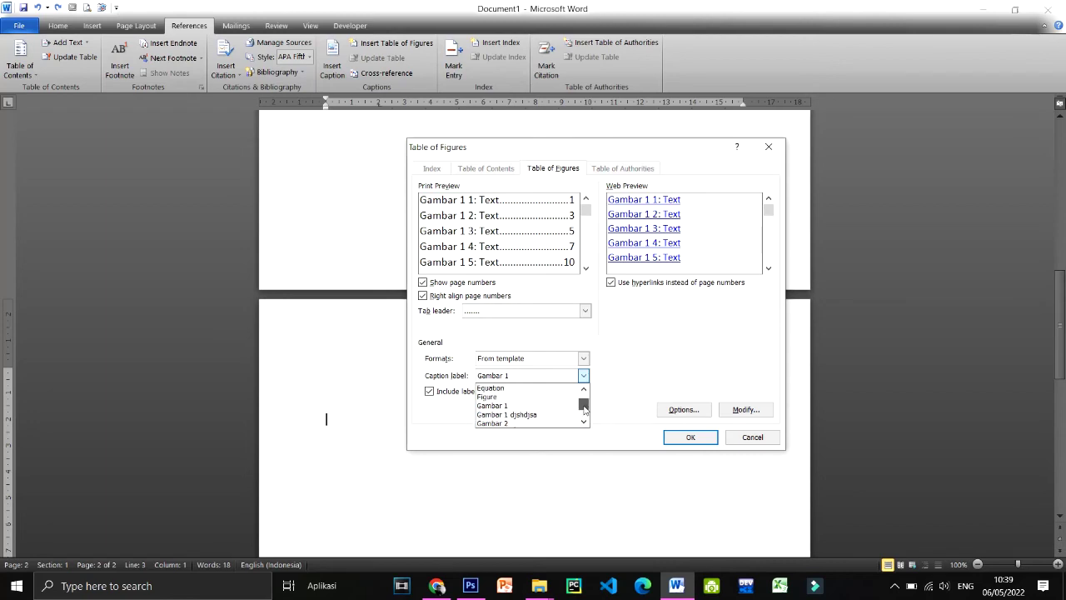
{"action": "scroll", "coordinate": [584, 409], "scroll_direction": "up", "scroll_amount": 1}
{"action": "left_click", "coordinate": [505, 426]}
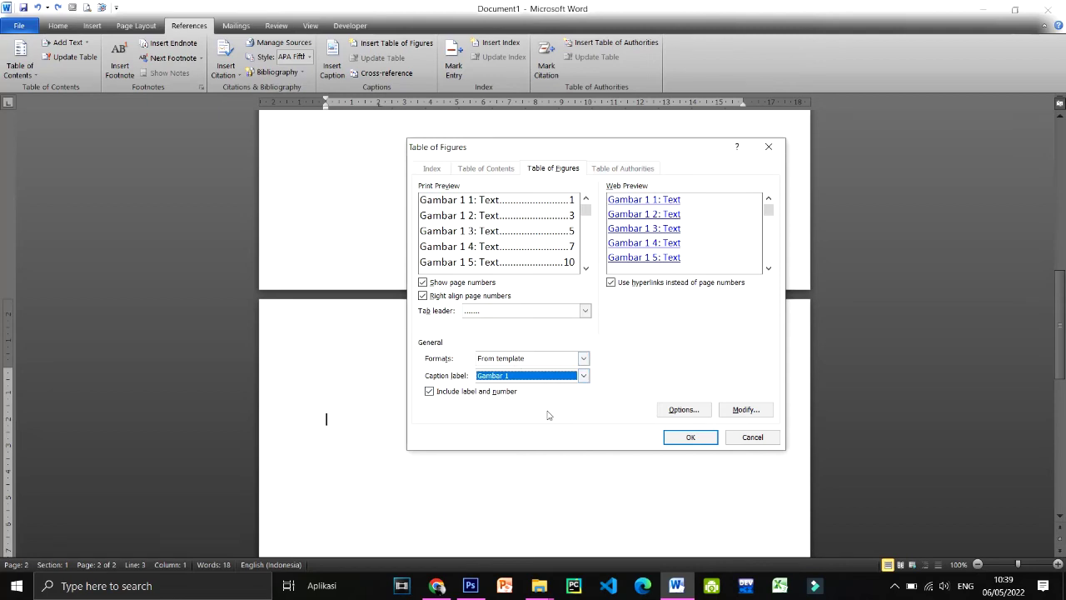
{"action": "left_click", "coordinate": [702, 439]}
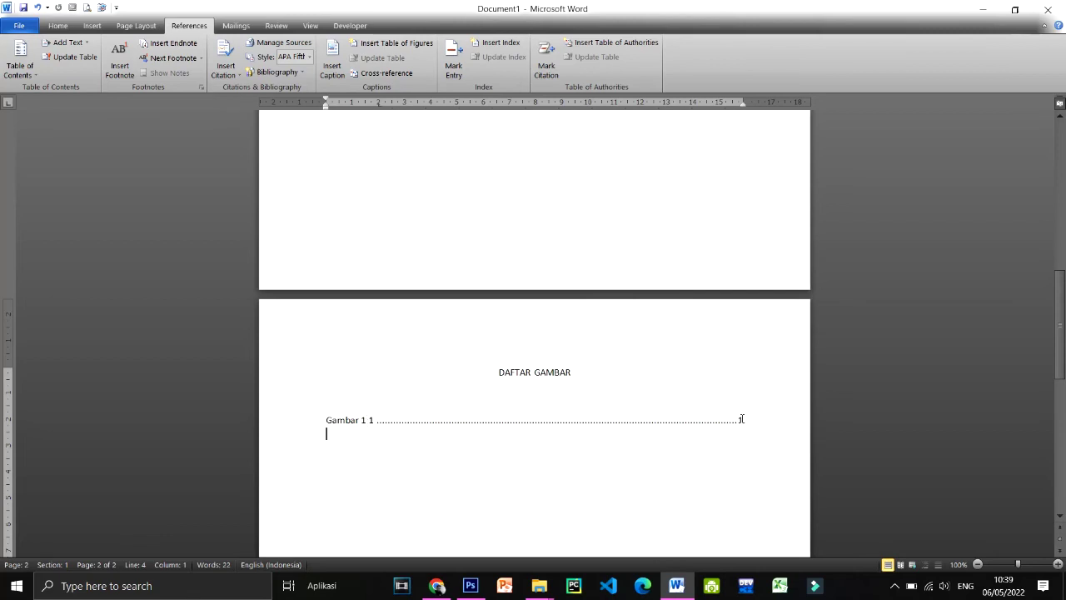
{"action": "scroll", "coordinate": [671, 407], "scroll_direction": "up", "scroll_amount": 3}
{"action": "scroll", "coordinate": [673, 407], "scroll_direction": "up", "scroll_amount": 3}
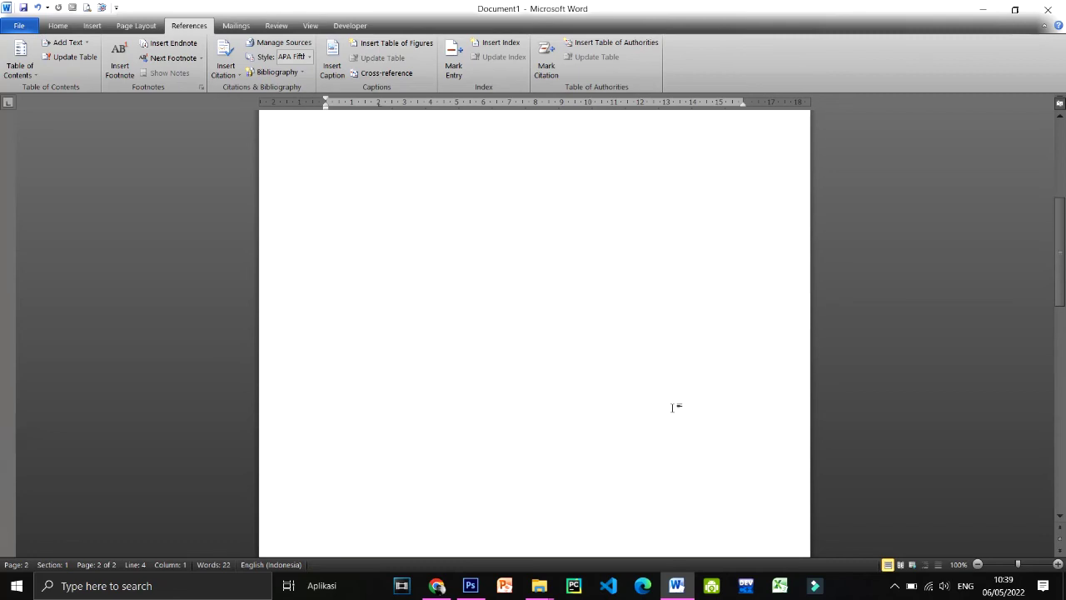
{"action": "scroll", "coordinate": [673, 408], "scroll_direction": "up", "scroll_amount": 5}
{"action": "scroll", "coordinate": [559, 397], "scroll_direction": "down", "scroll_amount": 5}
{"action": "scroll", "coordinate": [561, 397], "scroll_direction": "down", "scroll_amount": 6}
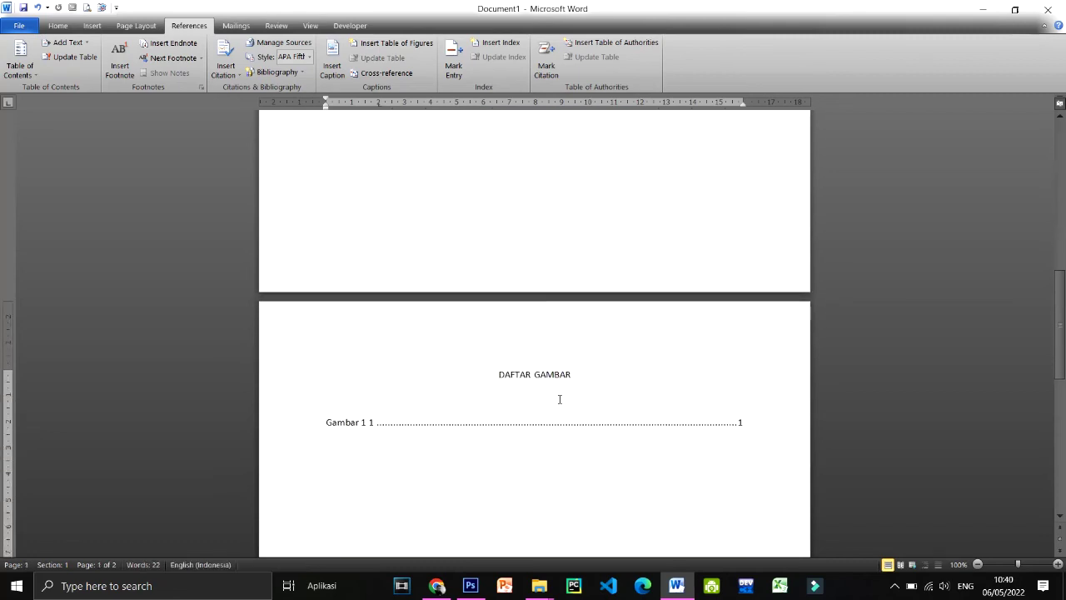
{"action": "scroll", "coordinate": [560, 399], "scroll_direction": "down", "scroll_amount": 1}
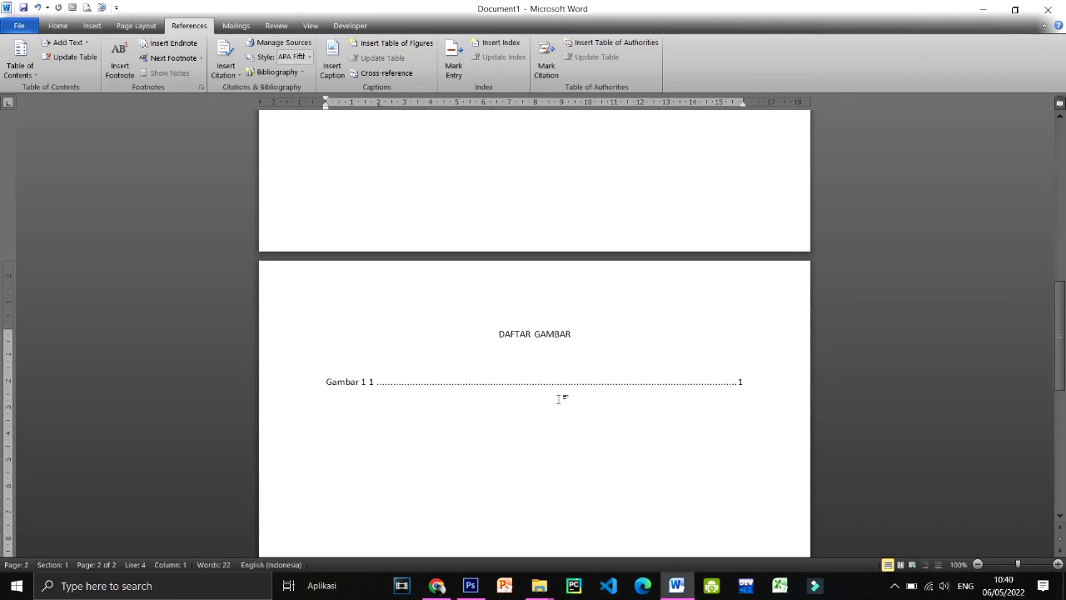
{"action": "left_click", "coordinate": [647, 384], "text": "ctrl"}
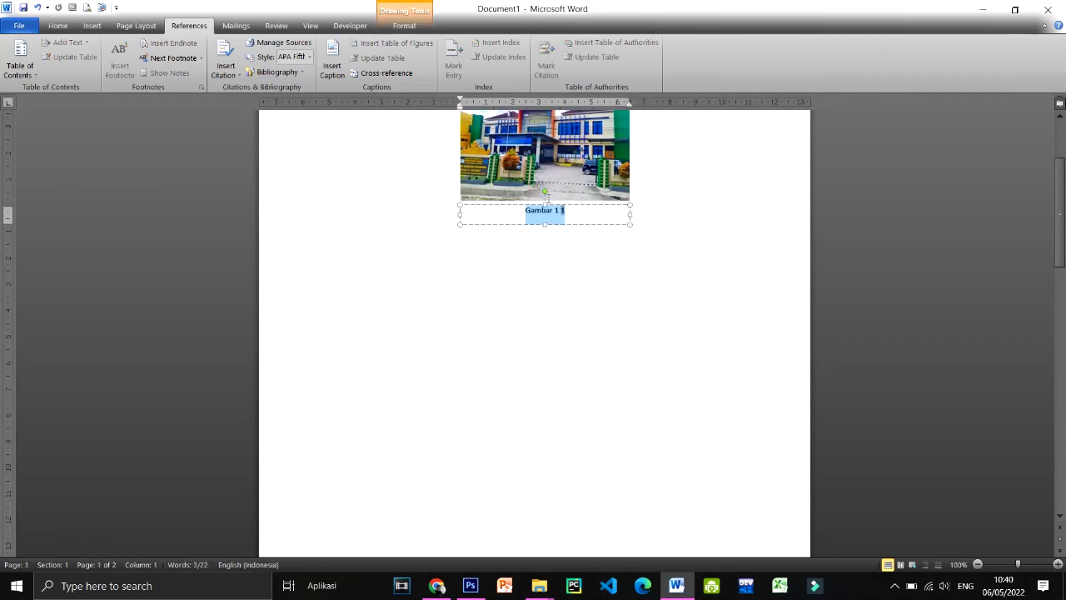
{"action": "left_click", "coordinate": [574, 217]}
{"action": "scroll", "coordinate": [705, 226], "scroll_direction": "up", "scroll_amount": 2}
{"action": "left_click", "coordinate": [705, 226]}
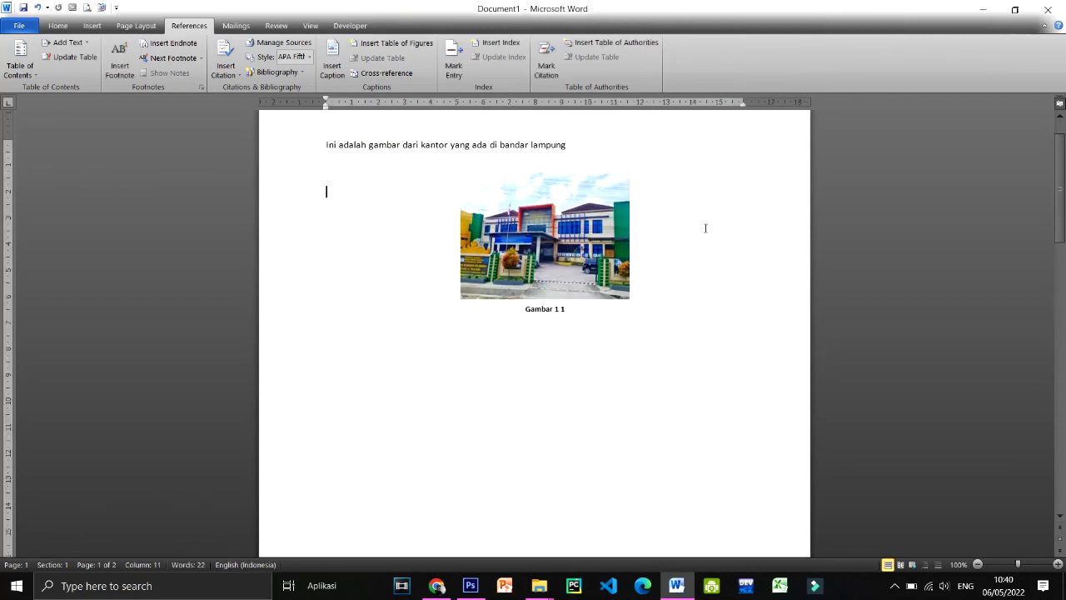
{"action": "scroll", "coordinate": [705, 227], "scroll_direction": "down", "scroll_amount": 1}
{"action": "scroll", "coordinate": [705, 228], "scroll_direction": "down", "scroll_amount": 4}
{"action": "scroll", "coordinate": [705, 227], "scroll_direction": "down", "scroll_amount": 7}
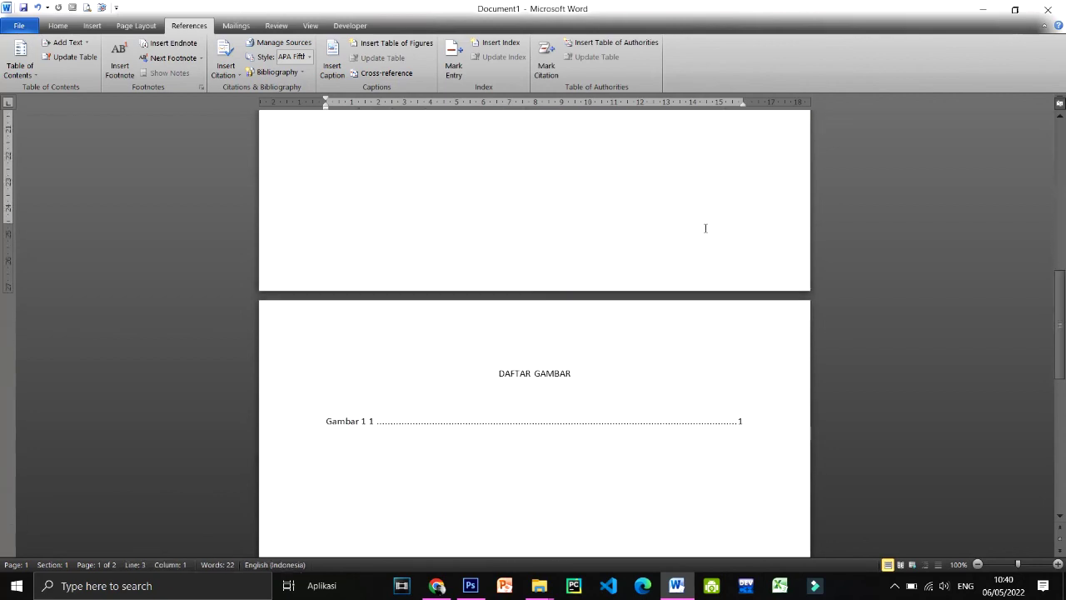
{"action": "scroll", "coordinate": [705, 228], "scroll_direction": "down", "scroll_amount": 3}
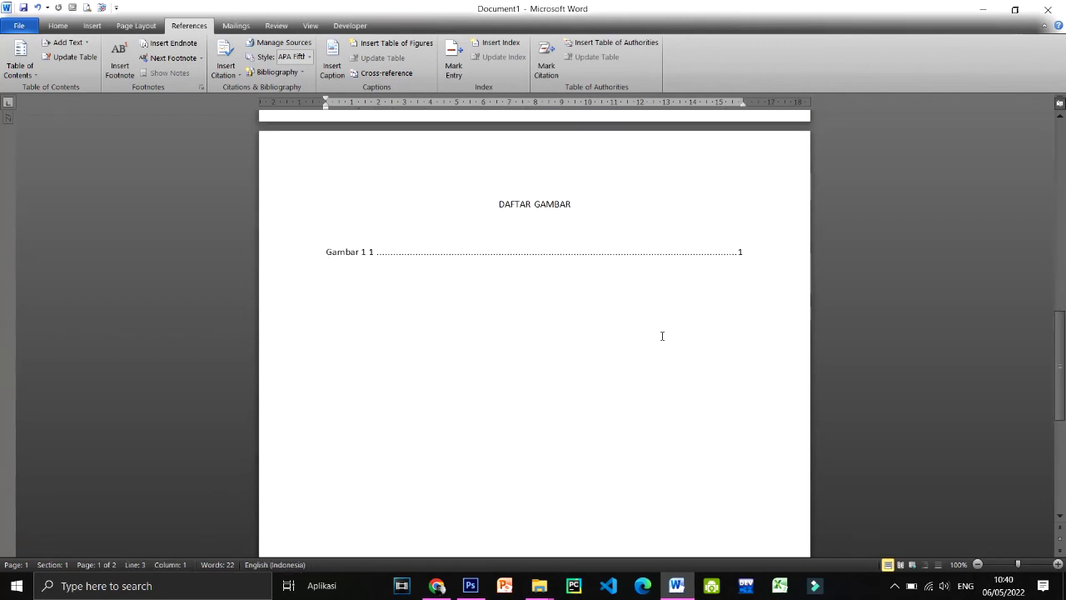
{"action": "scroll", "coordinate": [662, 336], "scroll_direction": "up", "scroll_amount": 5}
{"action": "scroll", "coordinate": [663, 336], "scroll_direction": "up", "scroll_amount": 10}
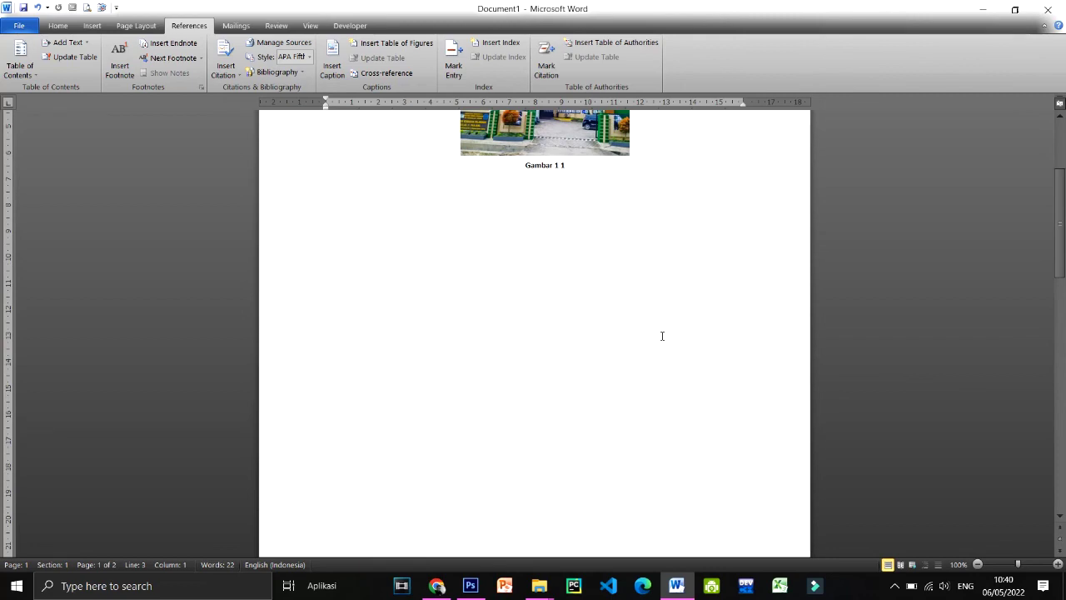
{"action": "scroll", "coordinate": [662, 336], "scroll_direction": "up", "scroll_amount": 4}
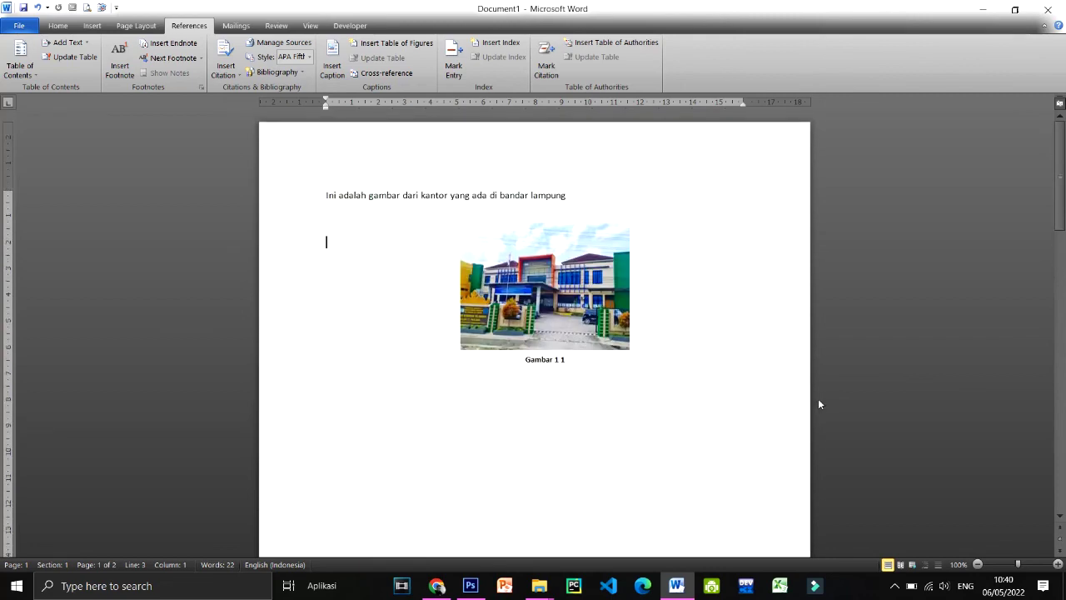
{"action": "left_click", "coordinate": [895, 586]}
{"action": "left_click", "coordinate": [895, 532]}
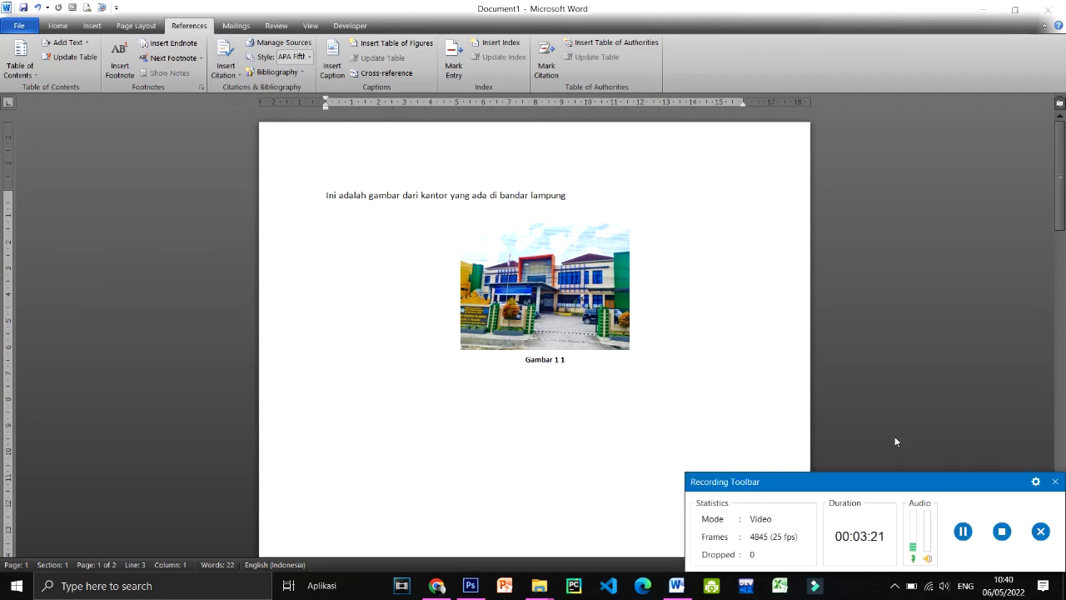